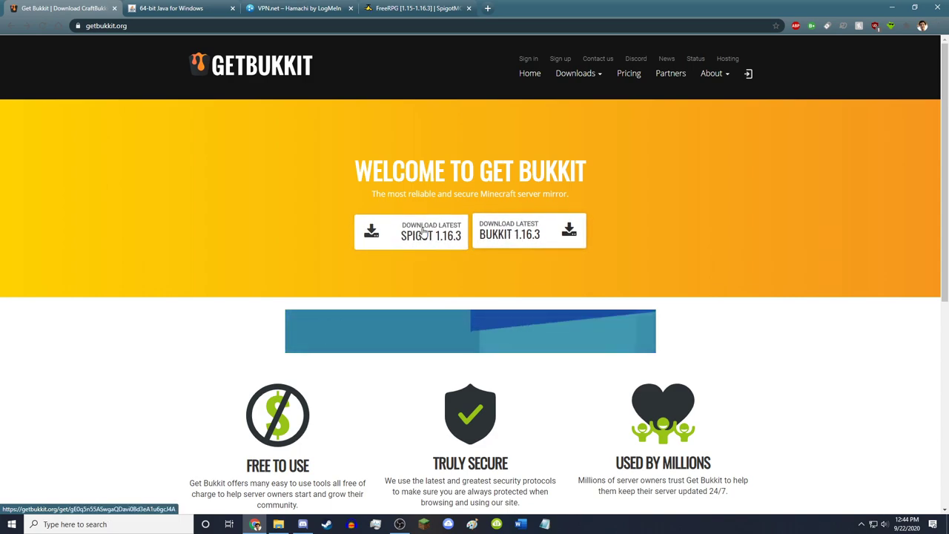
- Go to the CraftBukkit 1.16.3 download page on GetBukkit
left_click(539, 243)
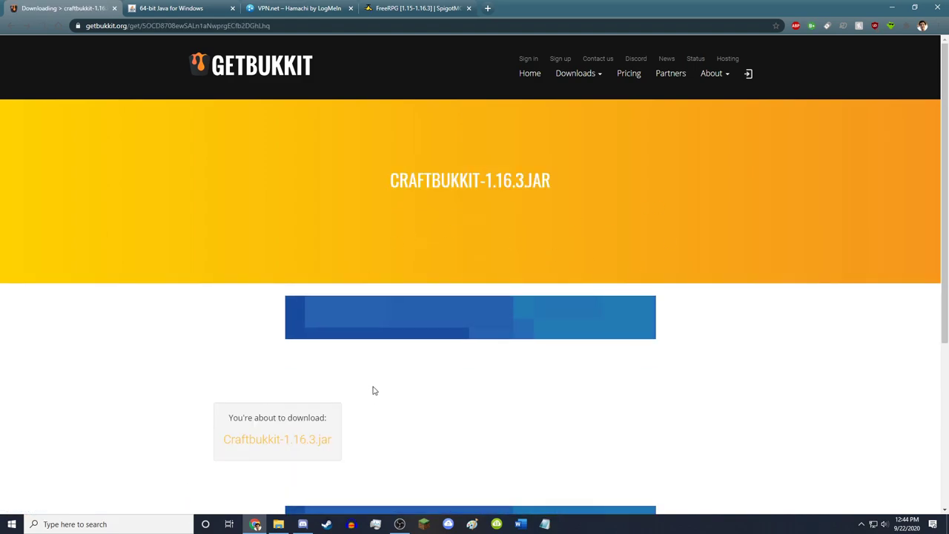
scroll(373, 390, "down", 1)
scroll(421, 358, "up", 1)
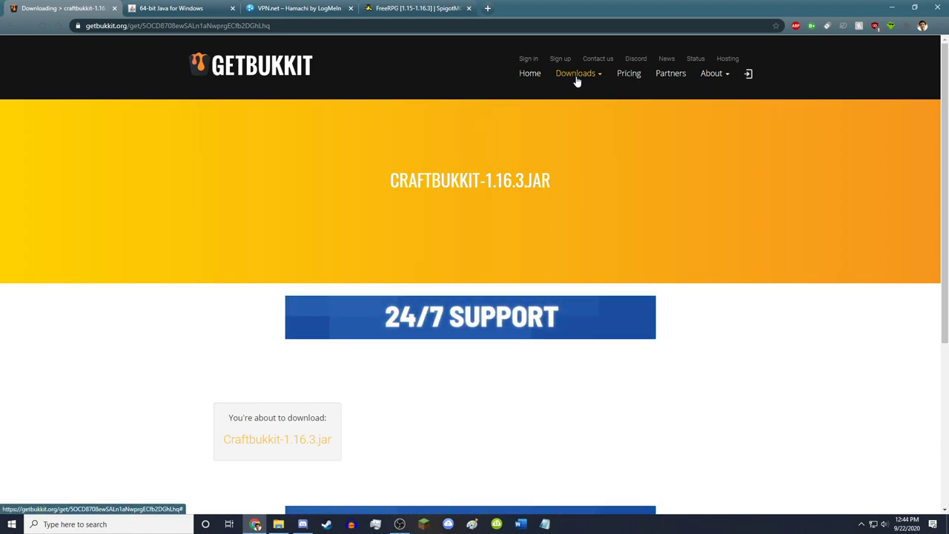
scroll(457, 312, "down", 1)
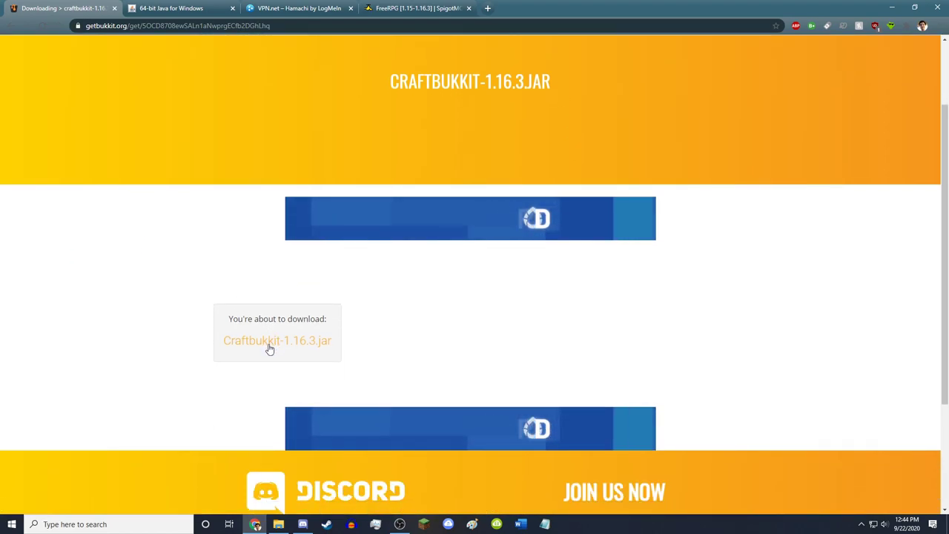
- Download craftbukkit-1.16.3.jar, keep it despite the warning, and drag it onto the desktop
left_click(276, 345)
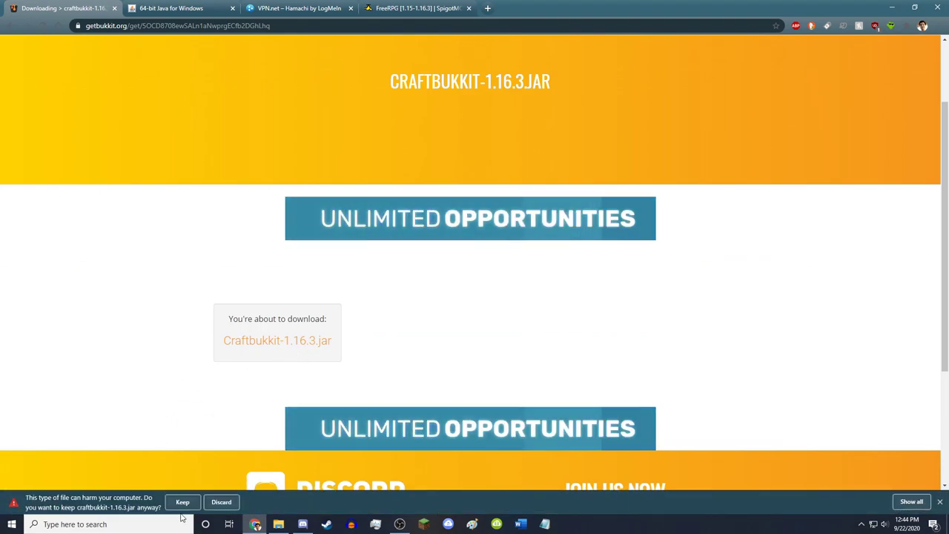
left_click(183, 504)
scroll(222, 423, "up", 1)
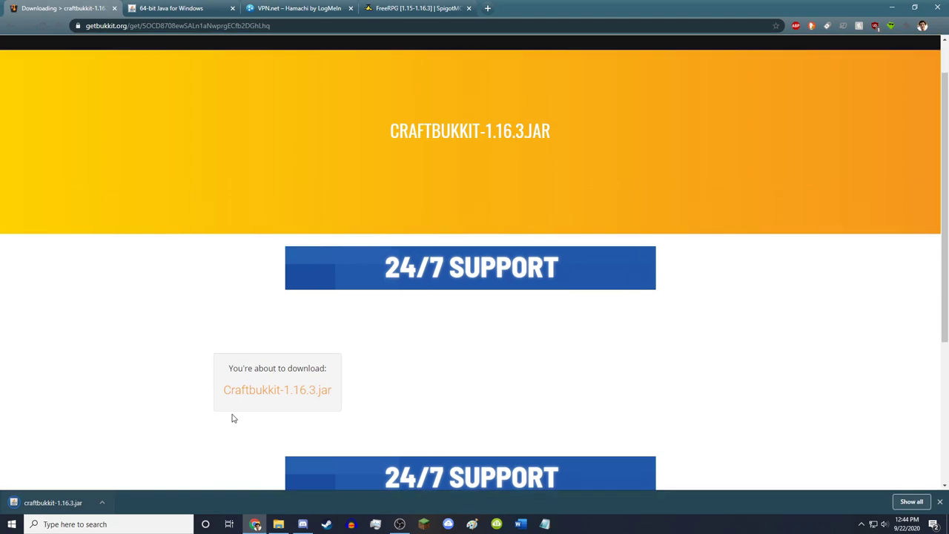
left_click_drag(69, 505, 545, 224)
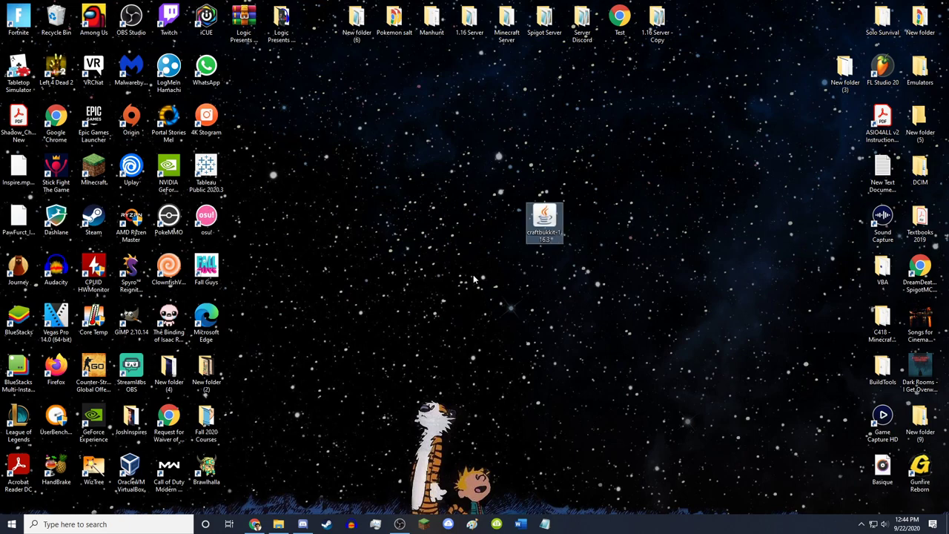
- Create a desktop folder named 'craftBukkity Server' and move the CraftBukkit jar into it
right_click(455, 228)
mouse_move(470, 331)
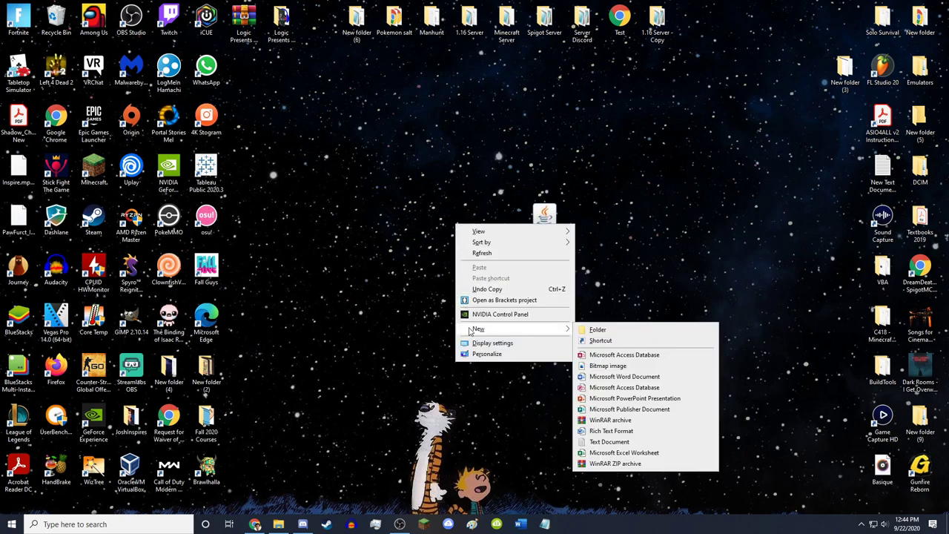
left_click(598, 330)
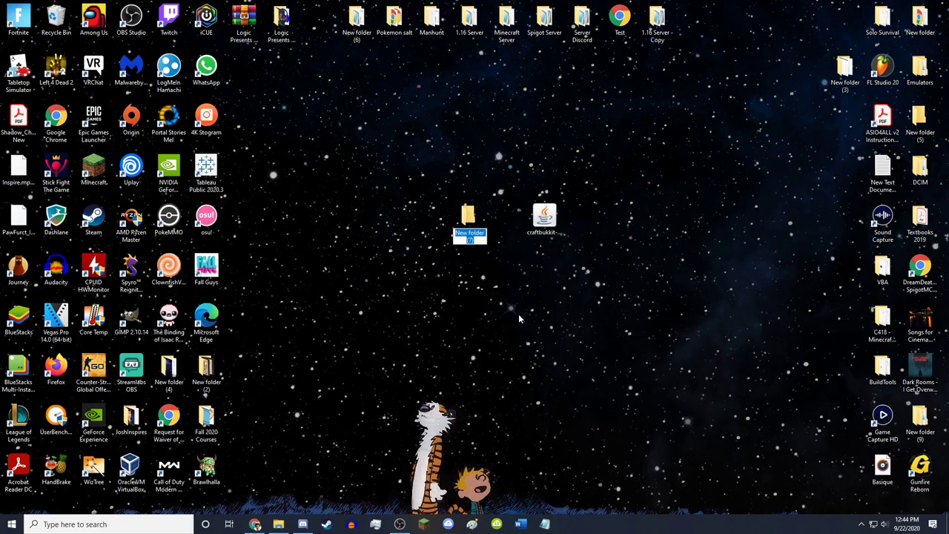
type("craftBukkity Server")
key("Return")
left_click_drag(544, 219, 475, 227)
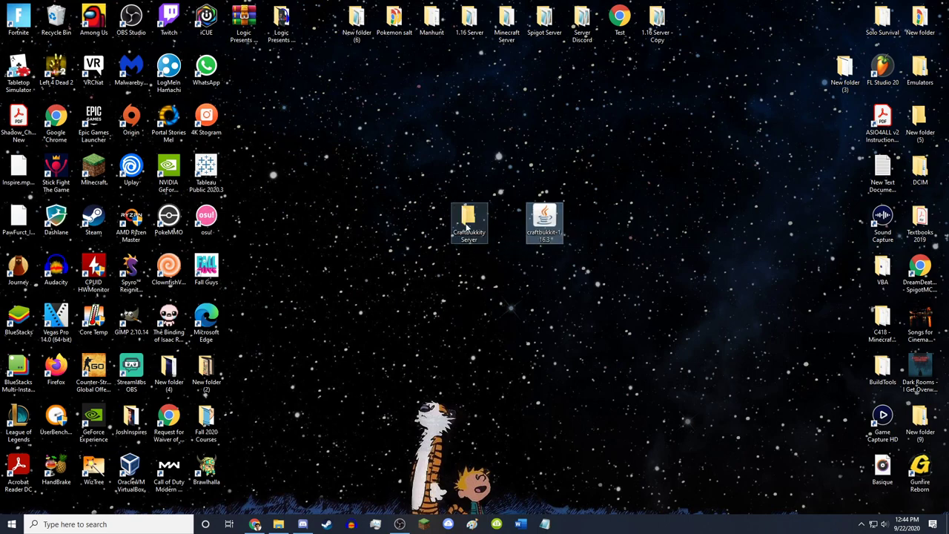
- Open the CraftBukkity Server folder and browse the jar's Open with app list without changing anything
double_click(469, 222)
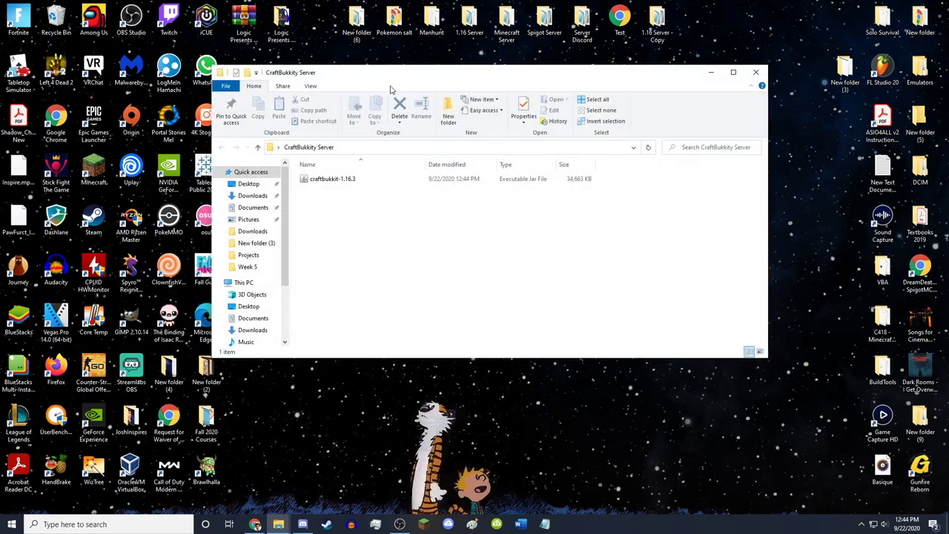
left_click_drag(388, 81, 364, 139)
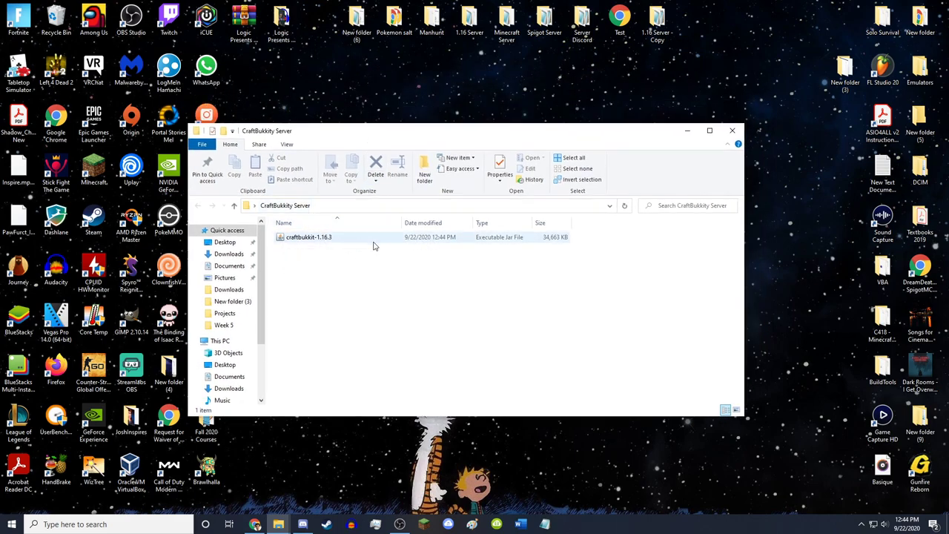
right_click(315, 240)
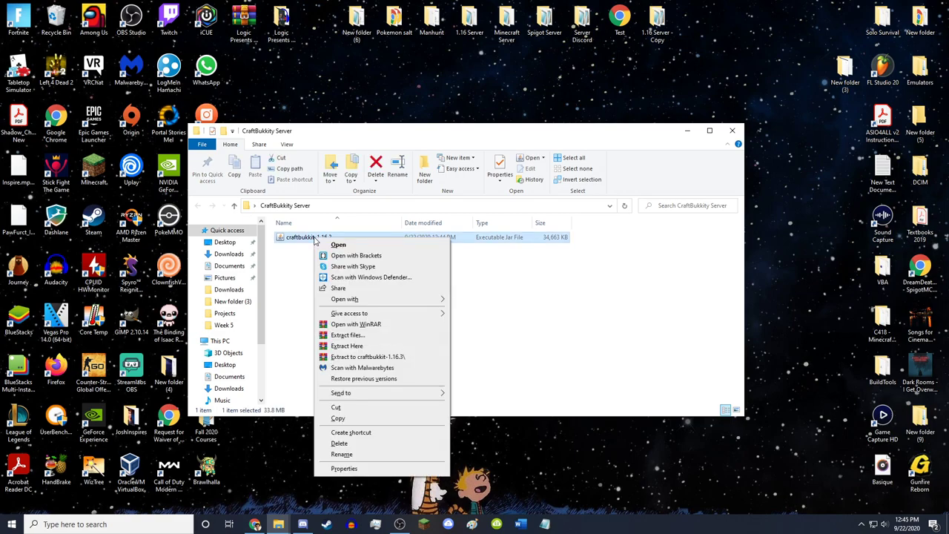
mouse_move(338, 304)
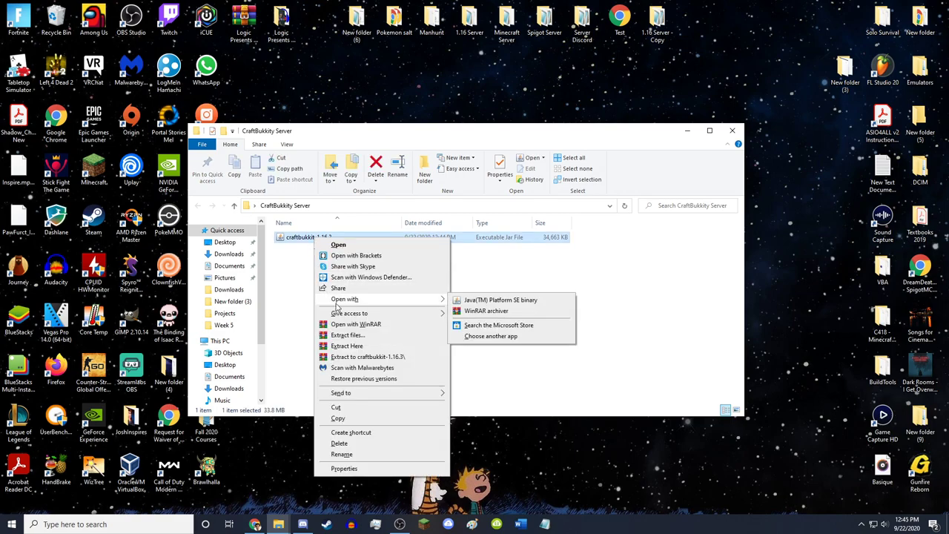
left_click(488, 337)
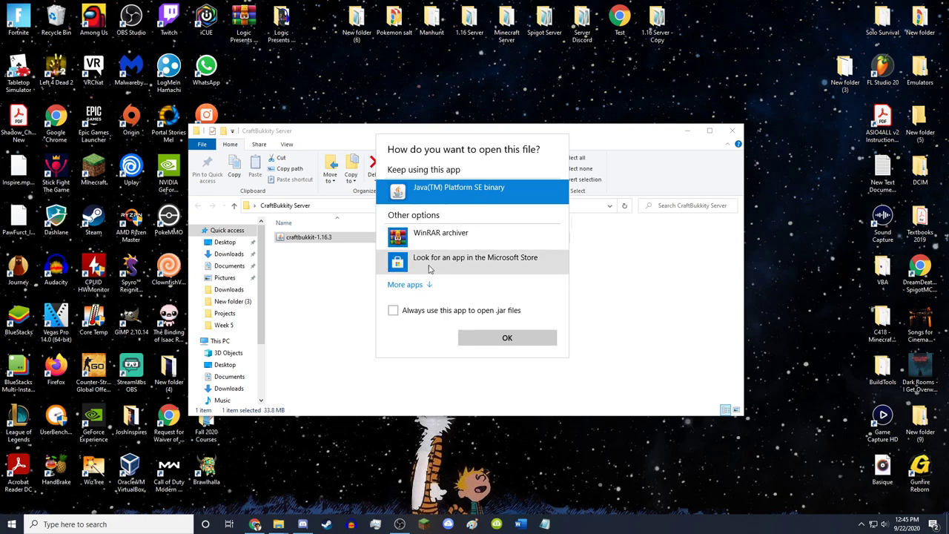
left_click(406, 284)
scroll(484, 286, "down", 5)
scroll(475, 288, "down", 2)
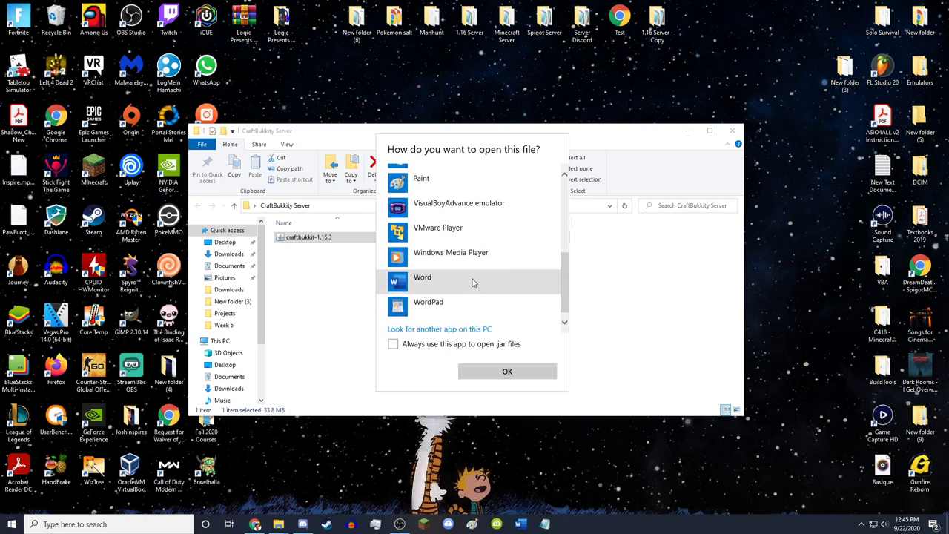
scroll(489, 297, "up", 10)
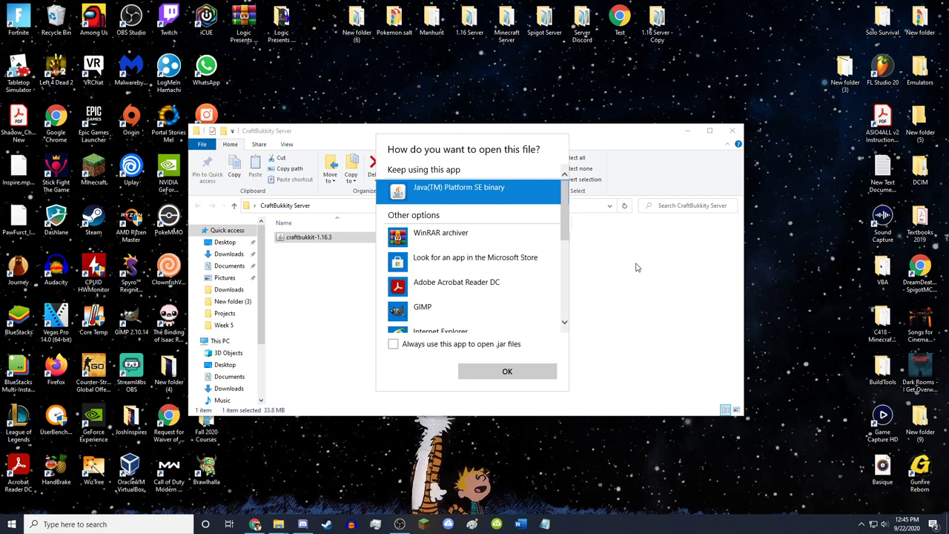
key("Return")
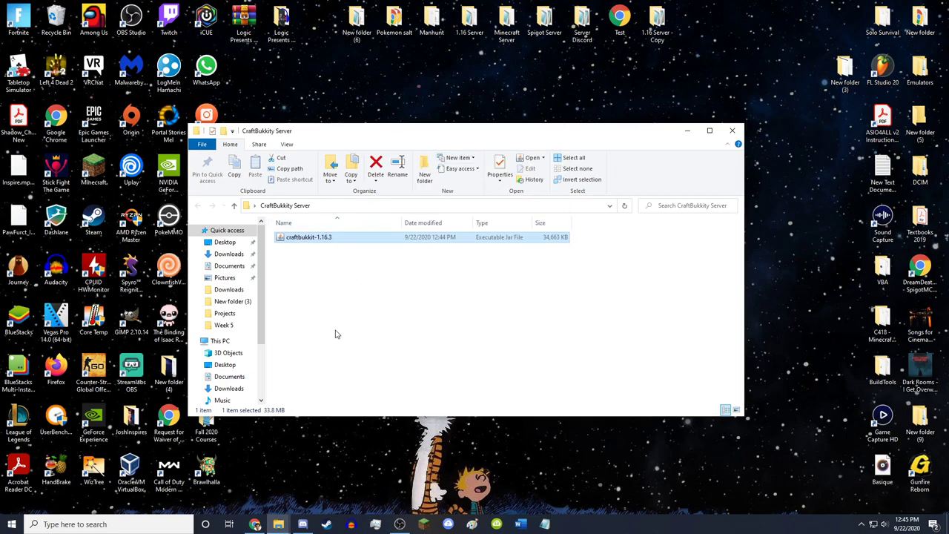
- View the 64-bit Java for Windows page in Chrome, then minimize the browser
left_click(255, 524)
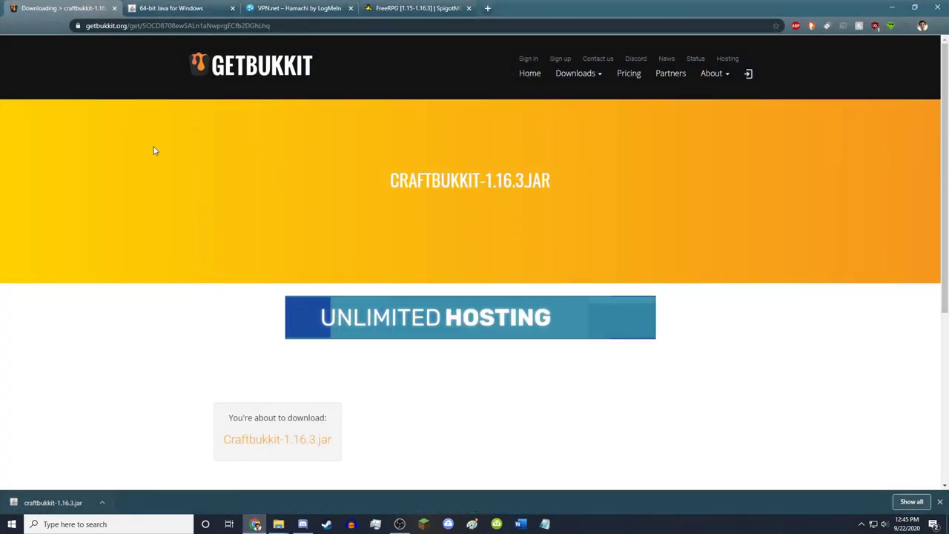
left_click(159, 8)
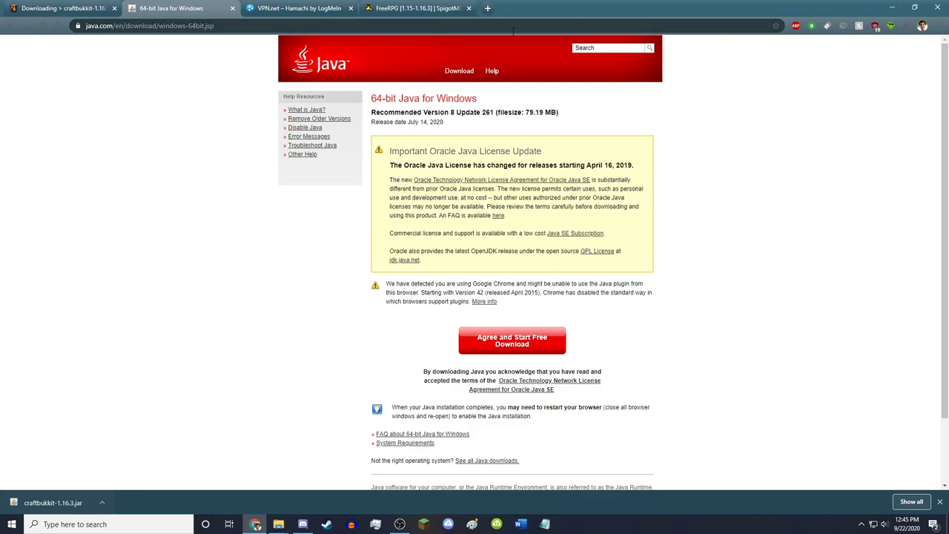
left_click(893, 6)
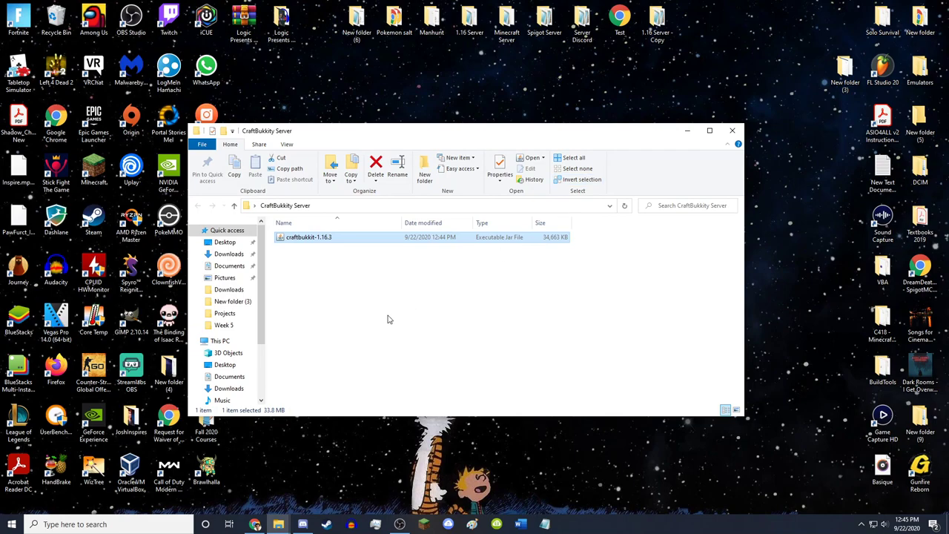
- Launch craftbukkit-1.16.3 with Java from the CraftBukkity Server folder
left_click(310, 242)
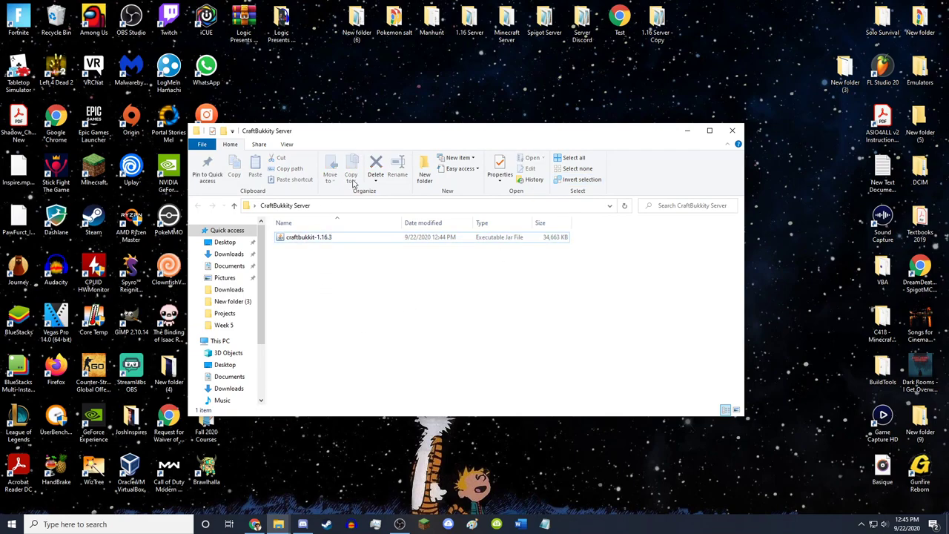
double_click(326, 242)
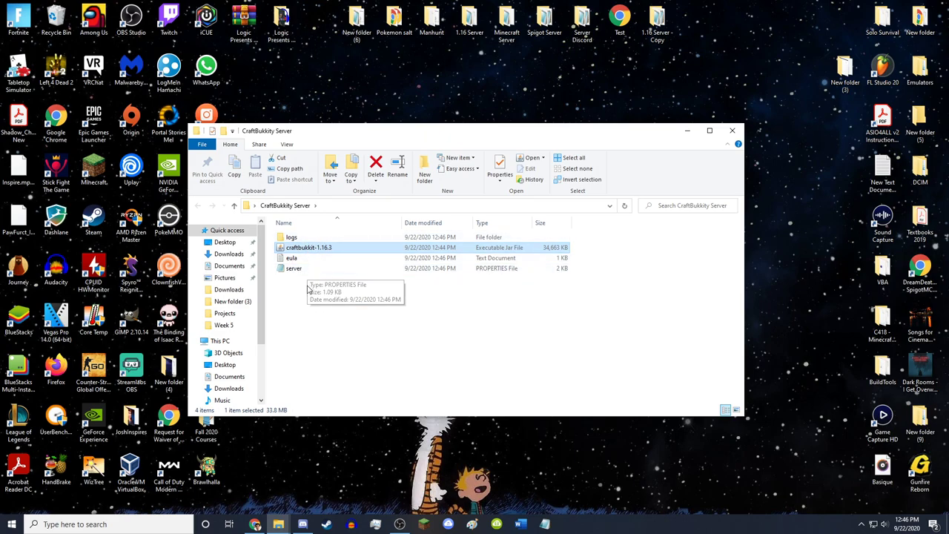
- Open the eula file in Notepad and position its window in front of the folder
double_click(292, 259)
left_click_drag(299, 81, 670, 92)
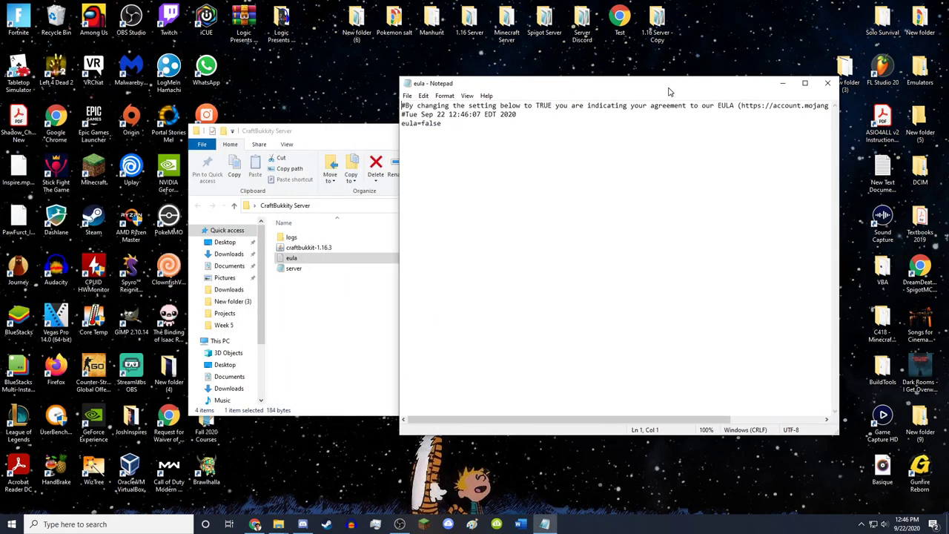
right_click(290, 259)
mouse_move(319, 338)
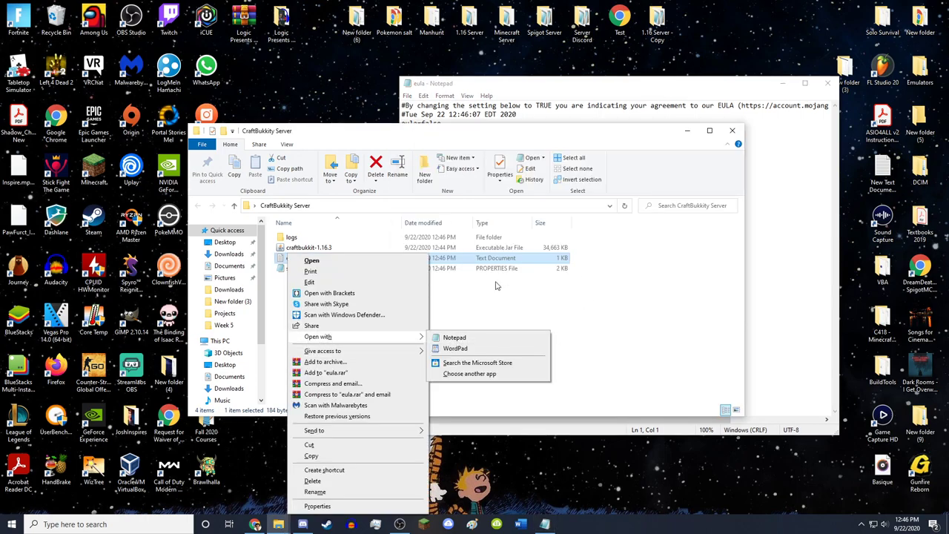
left_click(660, 252)
left_click(688, 130)
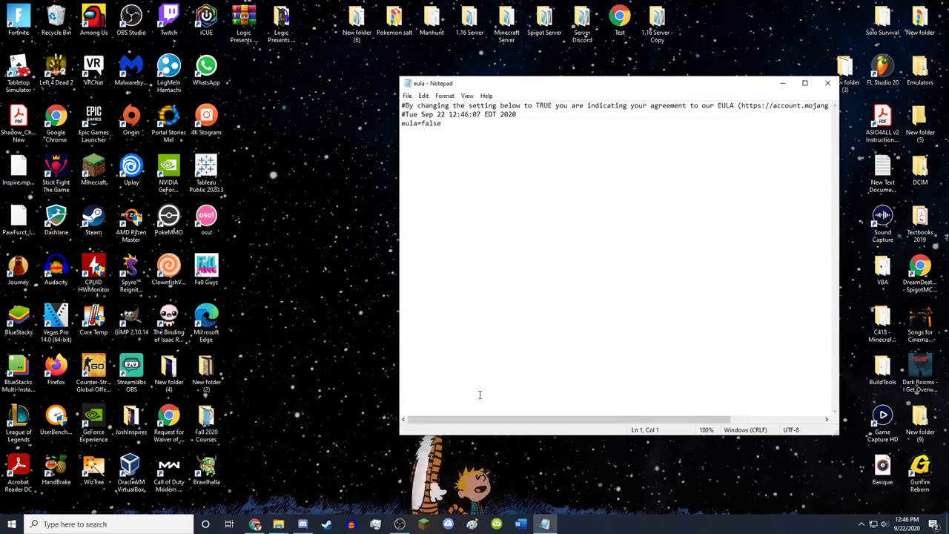
left_click_drag(482, 83, 375, 89)
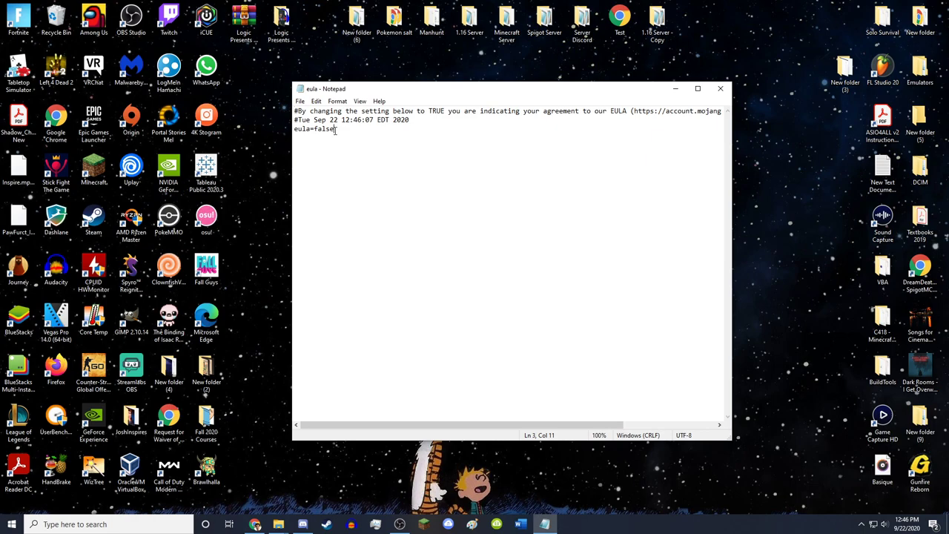
- Change the EULA to eula=true, save it, and return to the CraftBukkity Server folder
type("t")
left_click(720, 89)
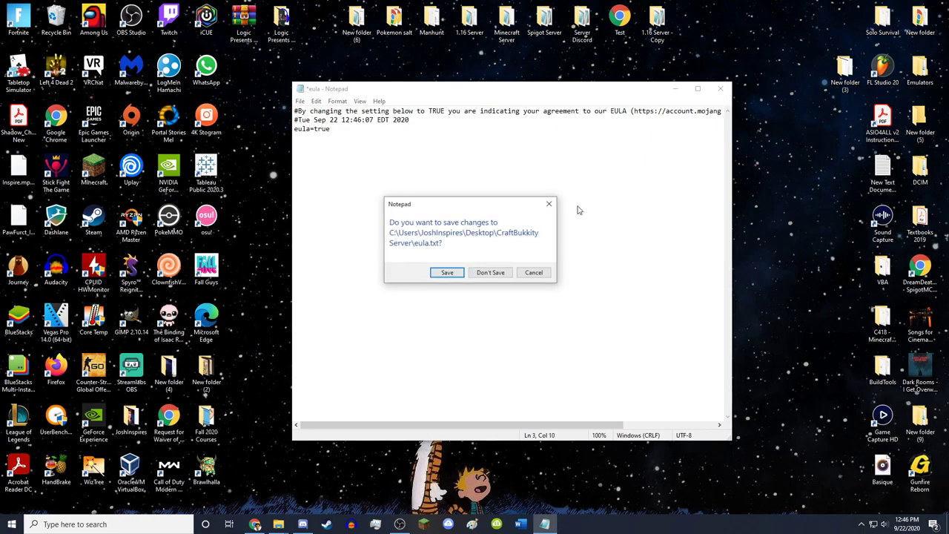
left_click(447, 272)
mouse_move(278, 524)
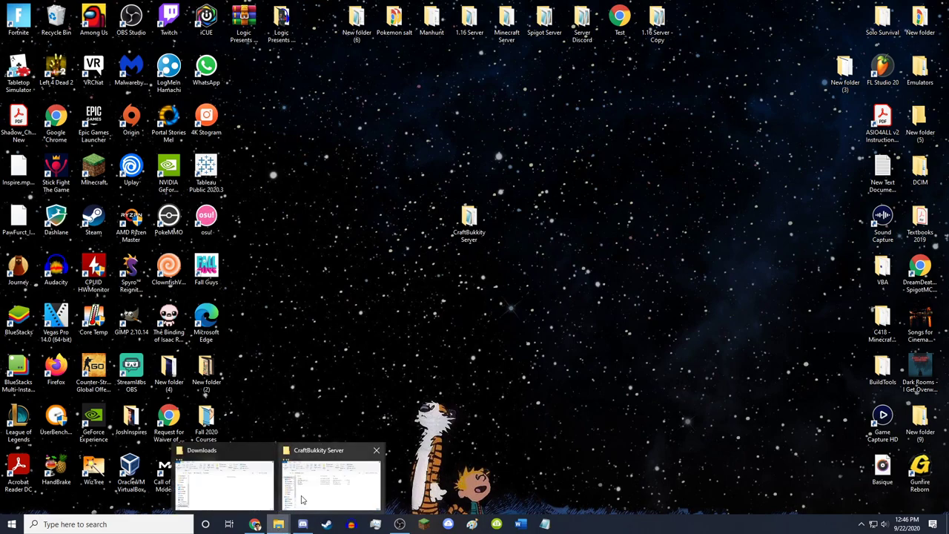
left_click(269, 451)
left_click(282, 482)
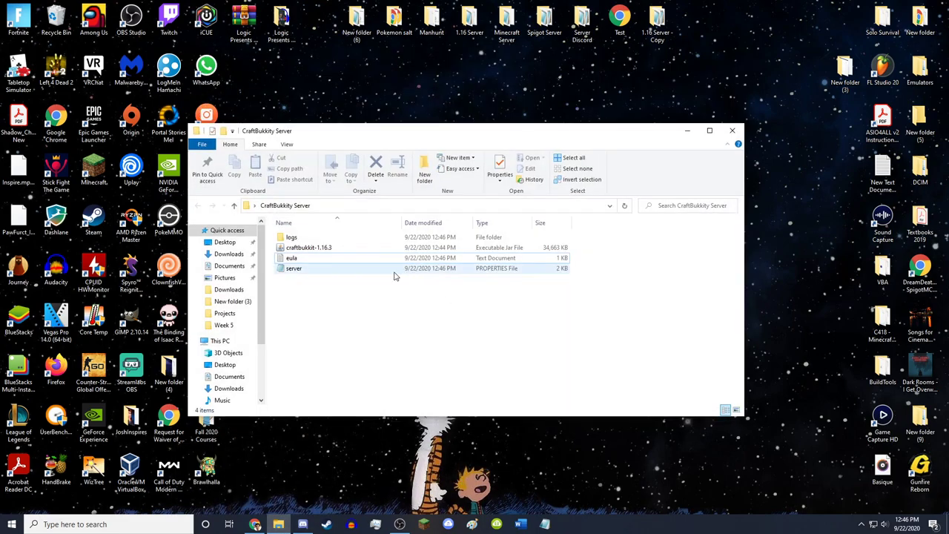
- Start the craftbukkit-1.16.3 server, wait for Done, then shut it down with 'stop'
left_click(317, 250)
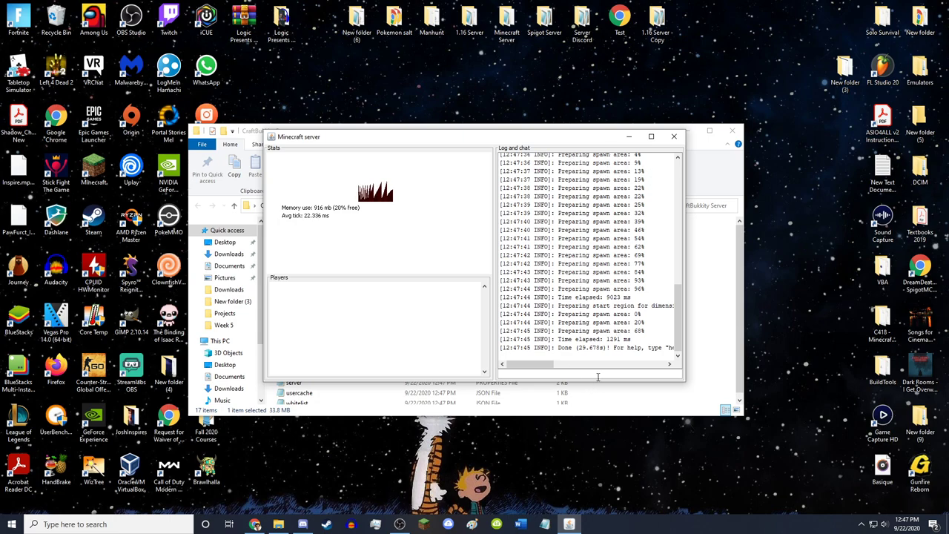
type("stop")
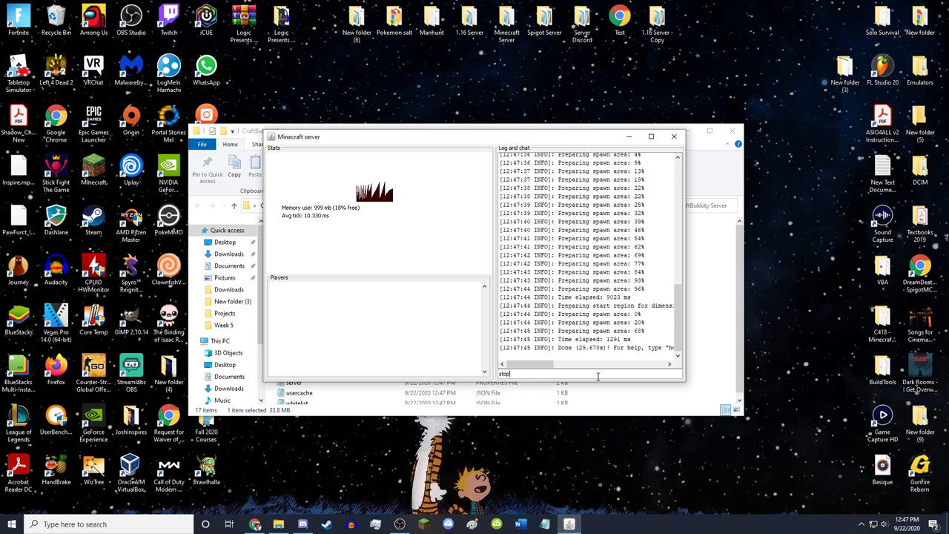
key("Return")
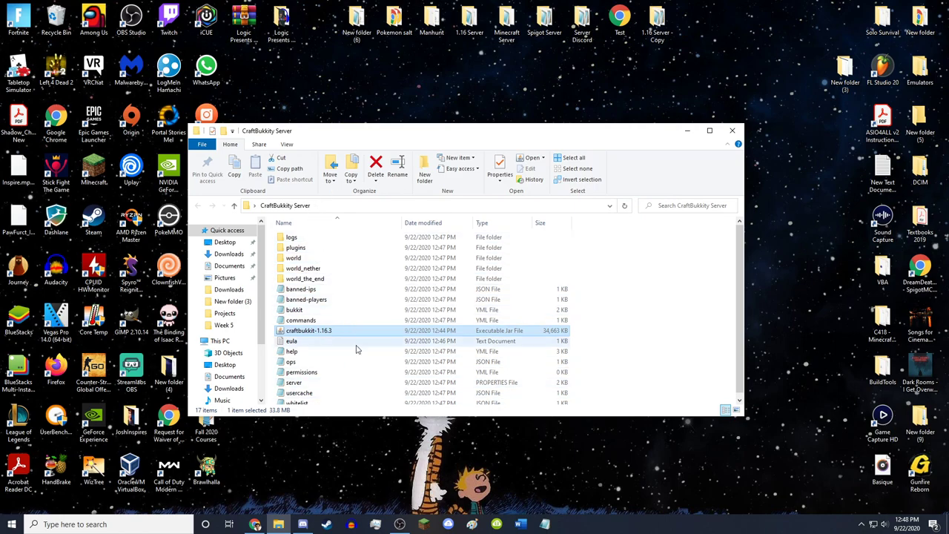
scroll(354, 356, "down", 1)
scroll(355, 367, "up", 1)
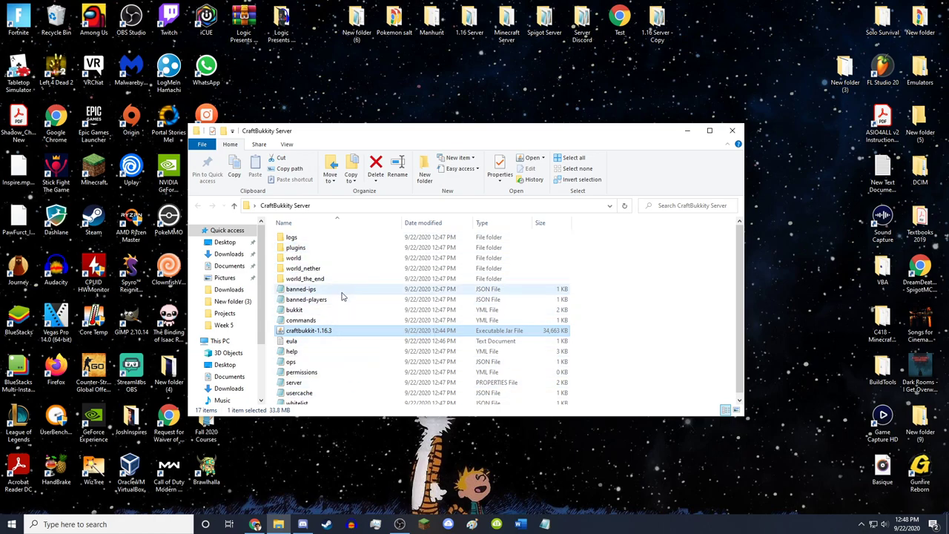
scroll(292, 280, "down", 1)
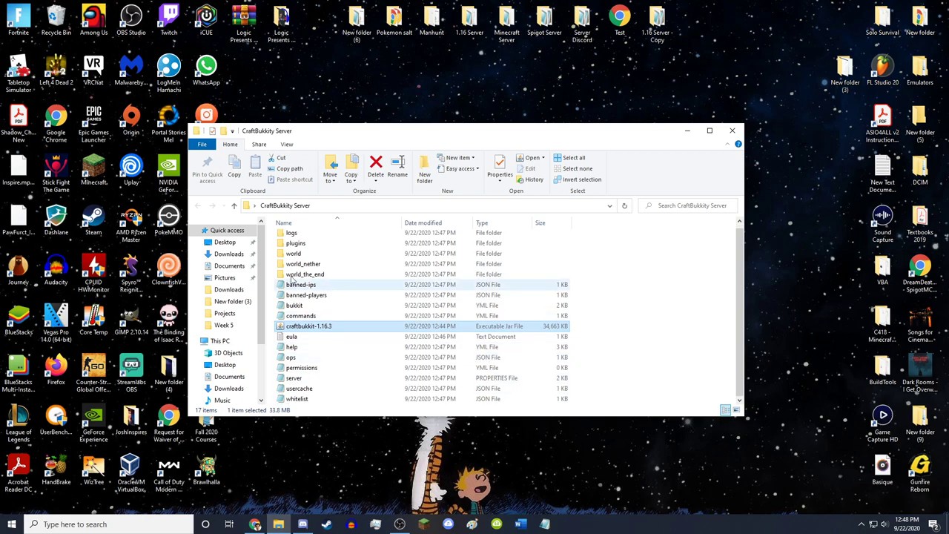
right_click(313, 333)
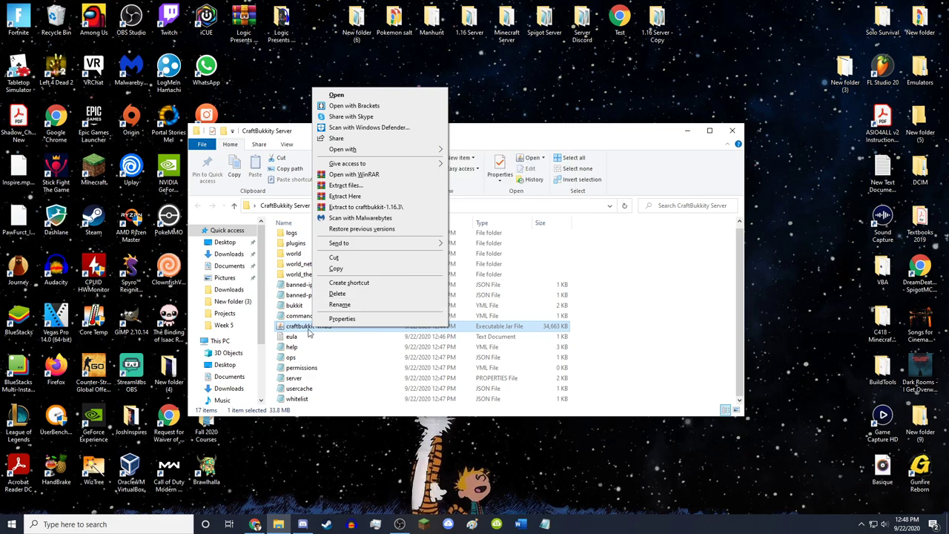
left_click(495, 339)
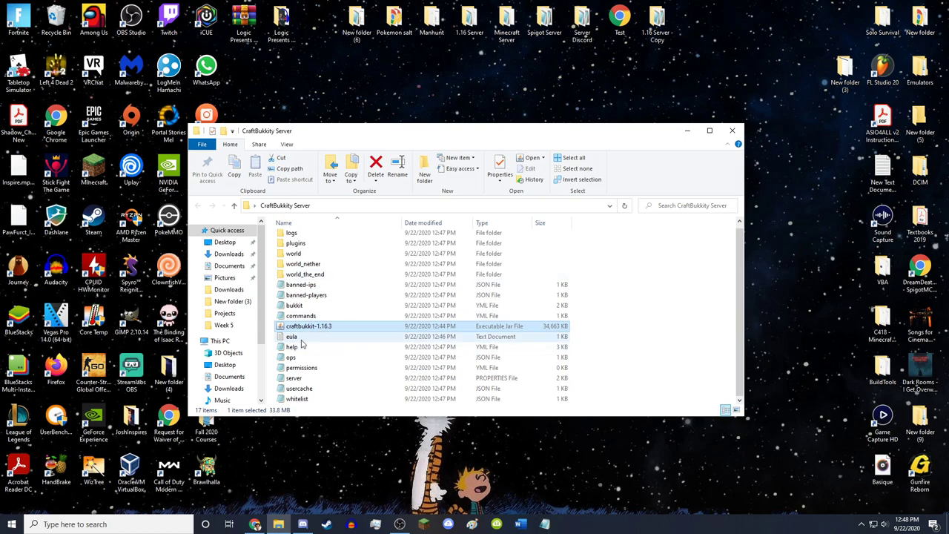
scroll(306, 330, "up", 1)
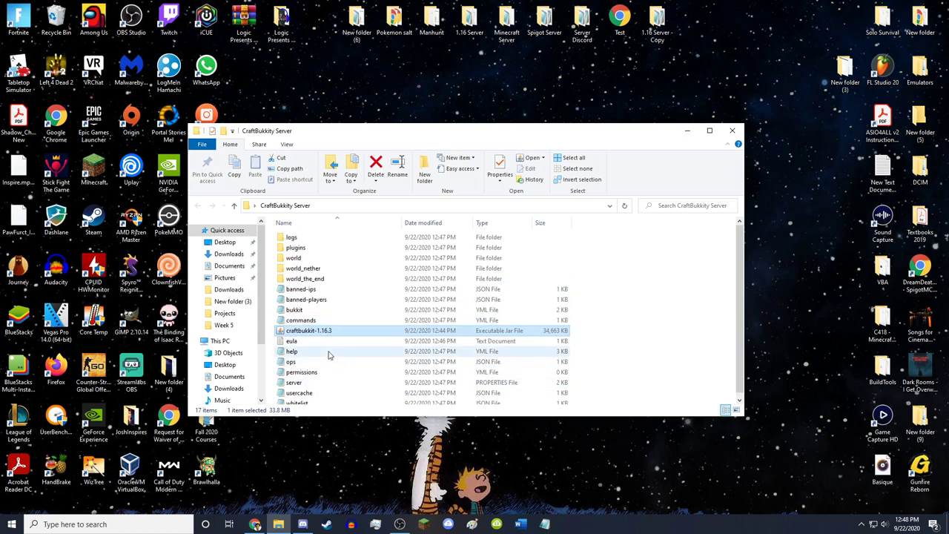
double_click(311, 251)
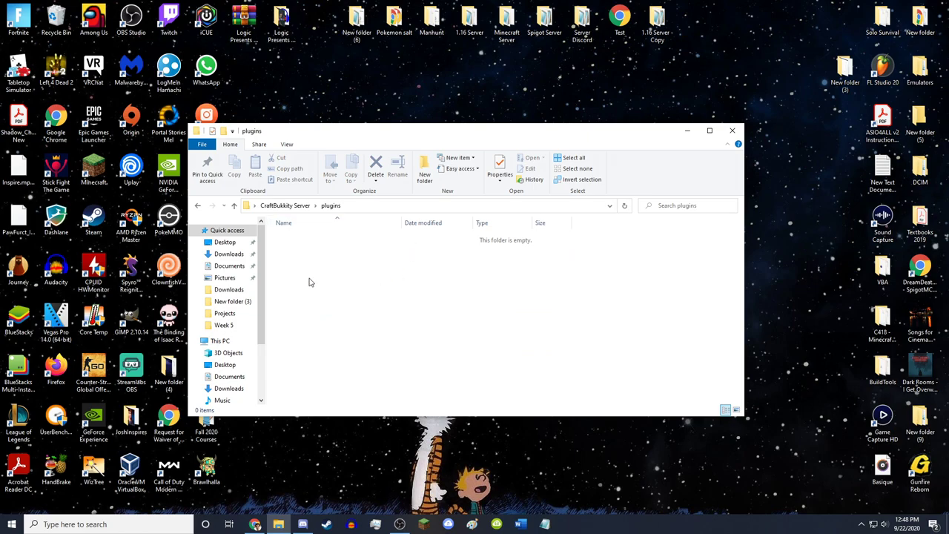
left_click(285, 206)
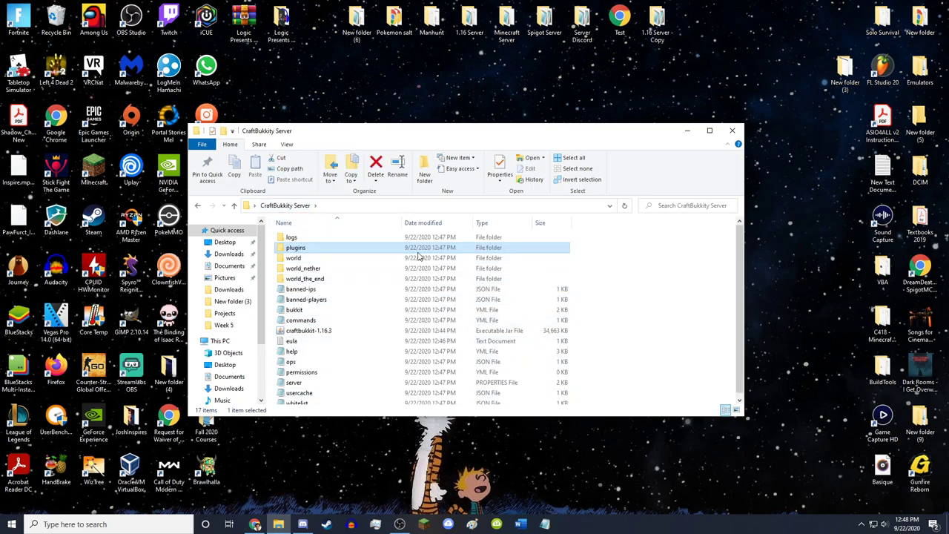
- Bring up Chrome's FreeRPG plugin page on SpigotMC and browse it
left_click(255, 525)
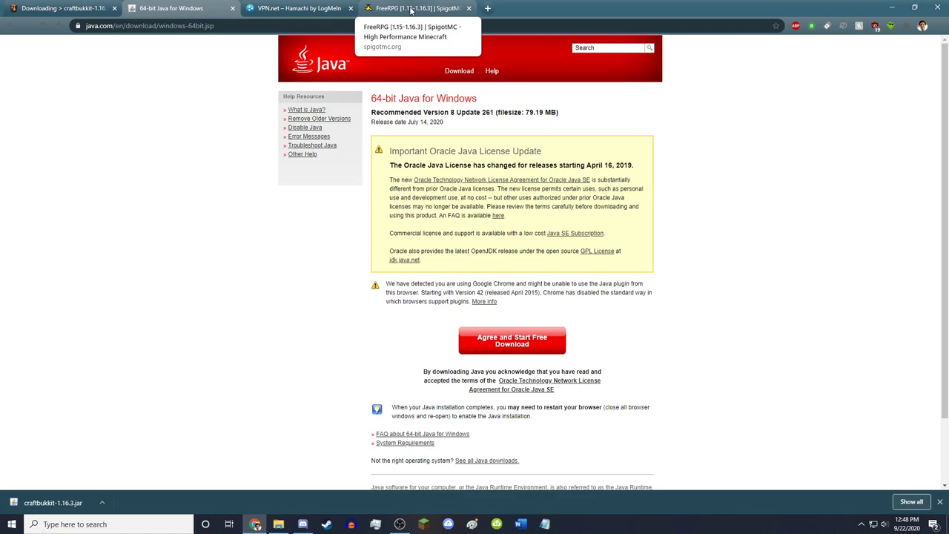
left_click(414, 8)
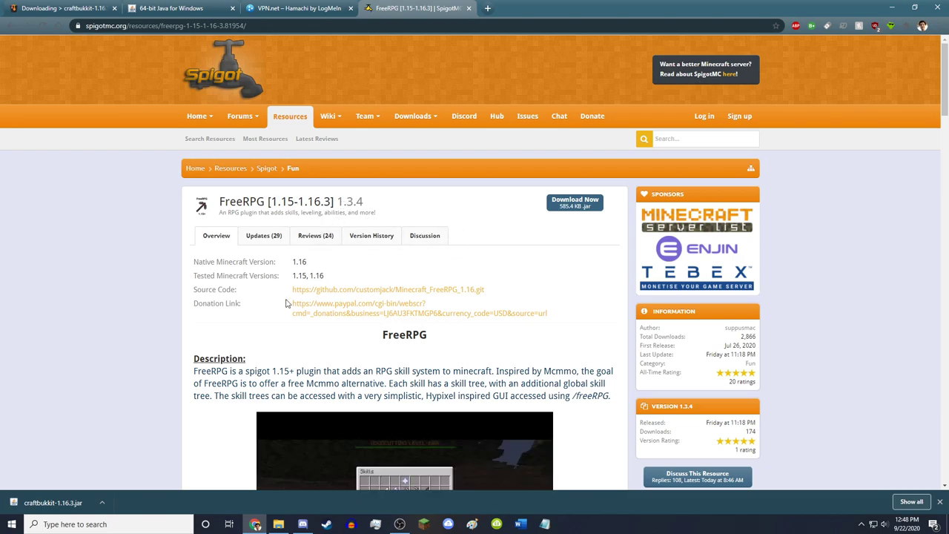
scroll(195, 257, "down", 1)
scroll(294, 275, "up", 1)
scroll(313, 278, "down", 1)
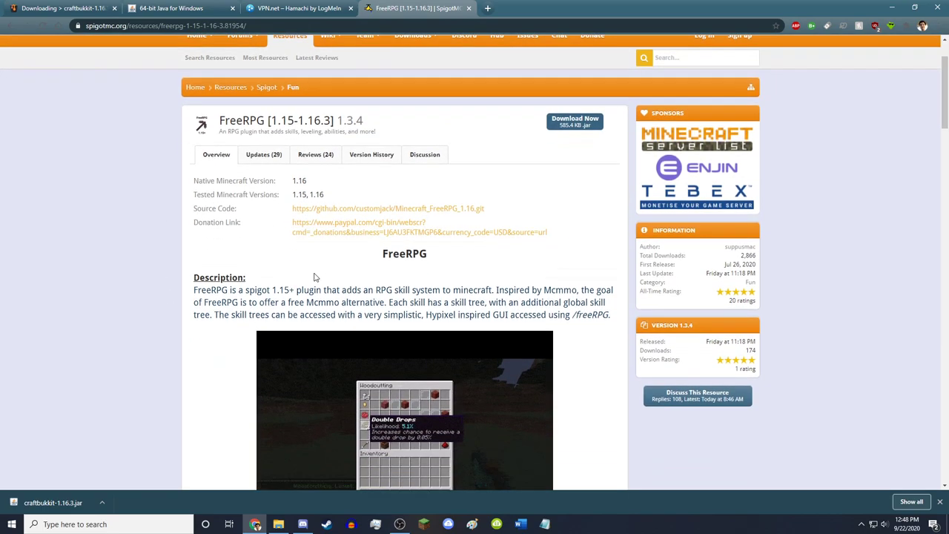
scroll(313, 277, "down", 5)
- Download FreeRPG.jar with Download Now and keep it despite the harmful-file warning
scroll(286, 366, "up", 2)
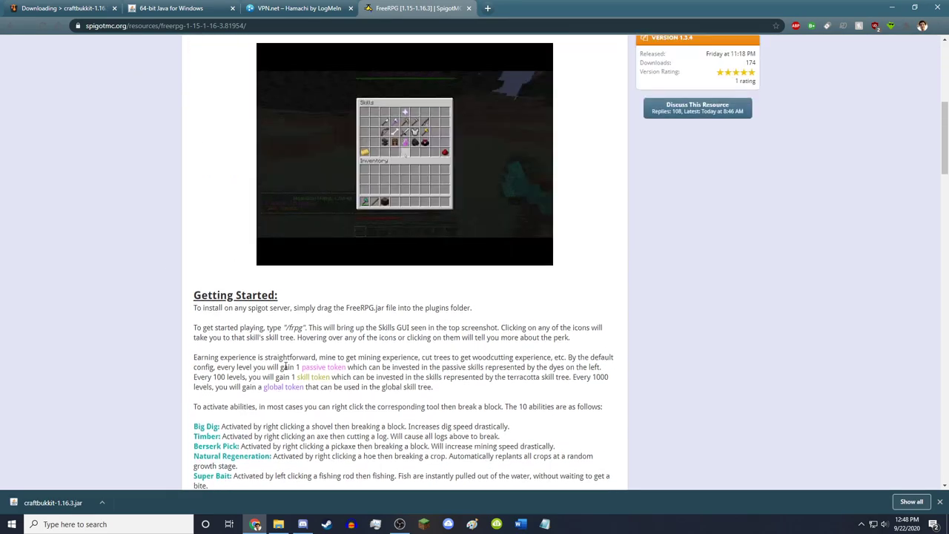
scroll(285, 366, "up", 4)
scroll(317, 390, "up", 1)
scroll(380, 324, "down", 4)
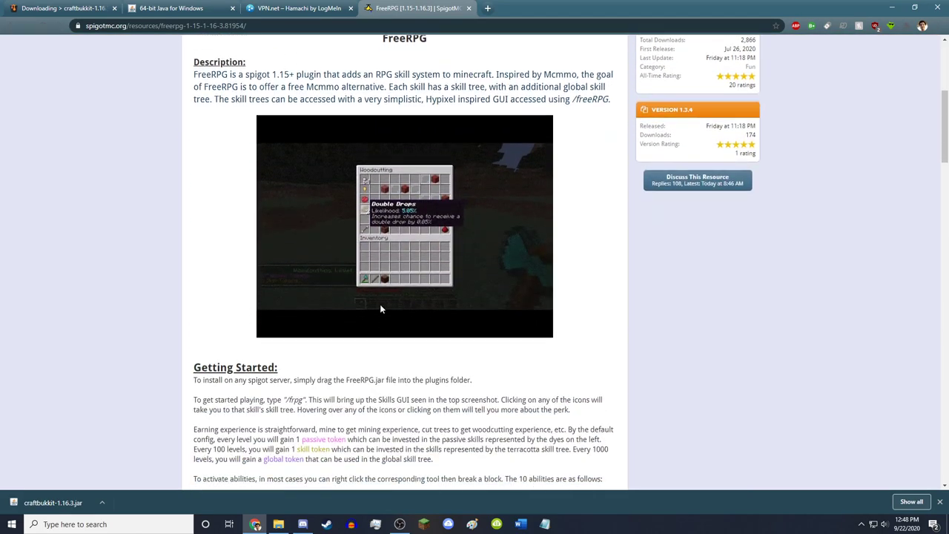
scroll(458, 395, "up", 3)
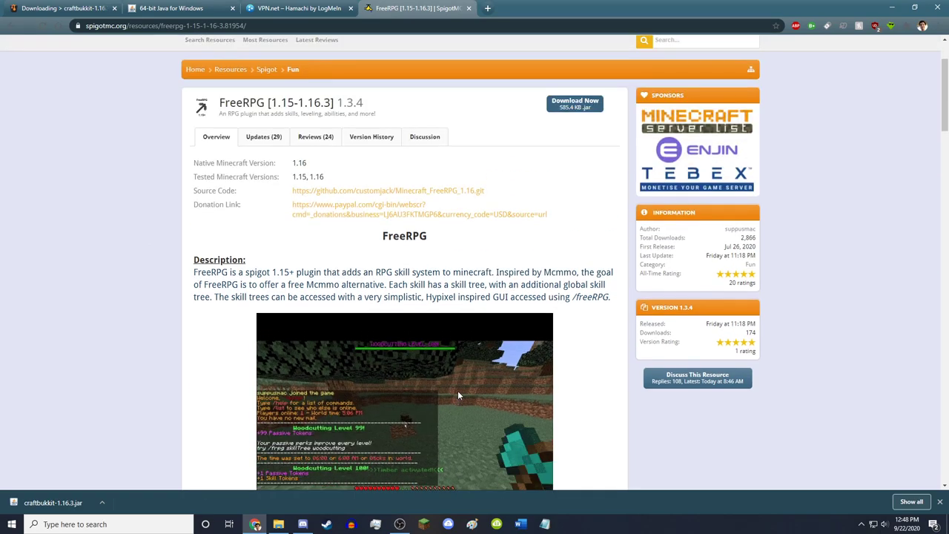
scroll(458, 395, "up", 2)
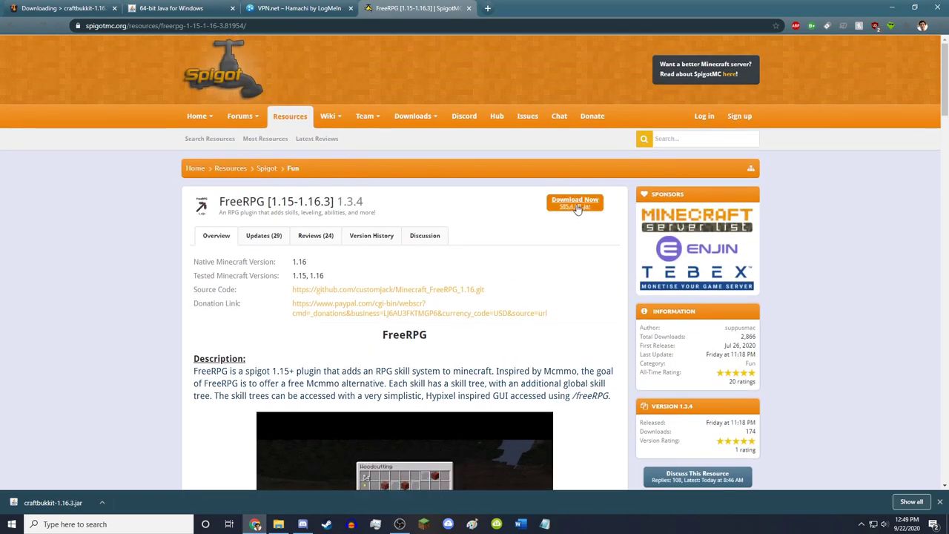
left_click(577, 208)
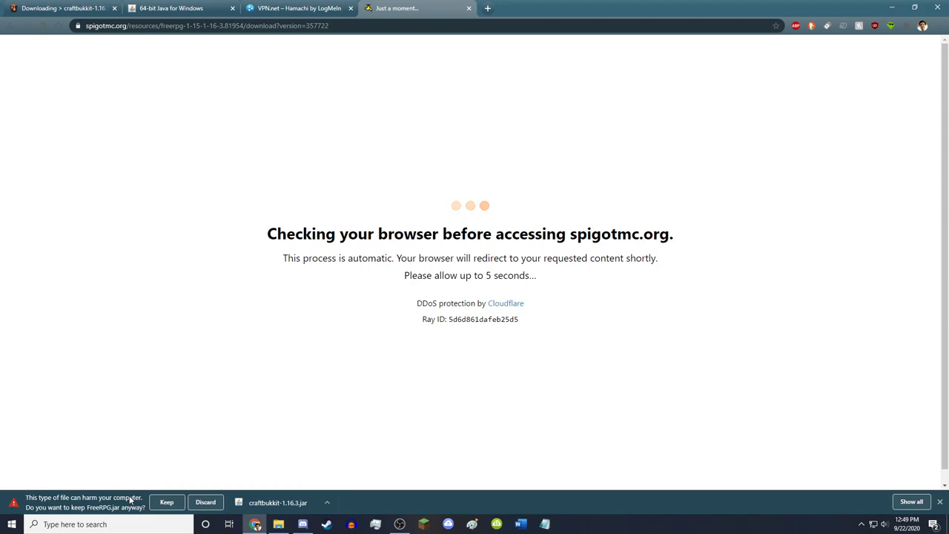
left_click(166, 502)
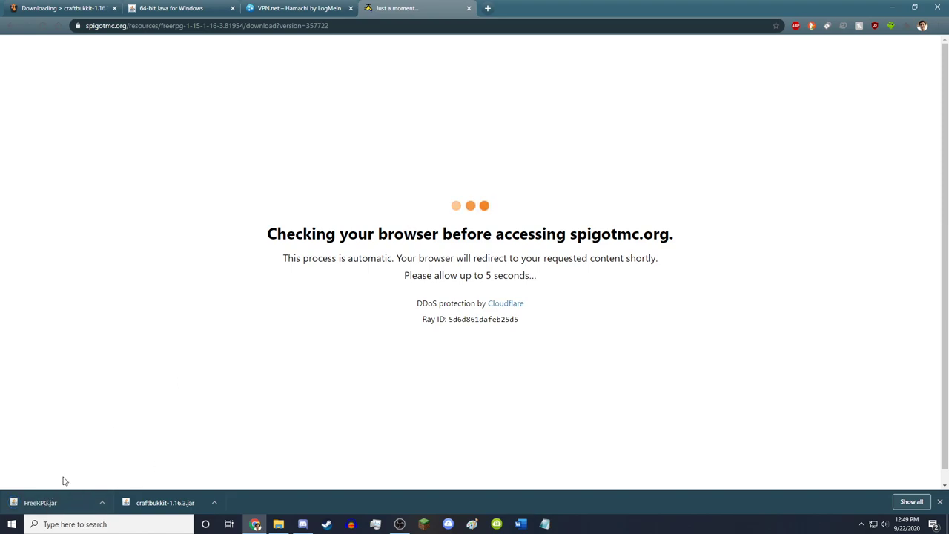
- Drag FreeRPG.jar from the download bar into the server's plugins folder, then return to Chrome
left_click(278, 524)
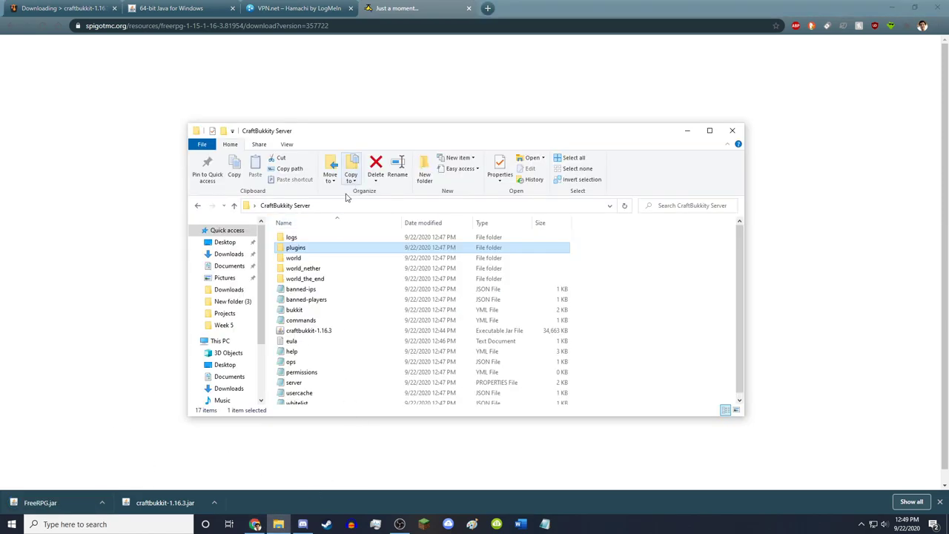
double_click(296, 249)
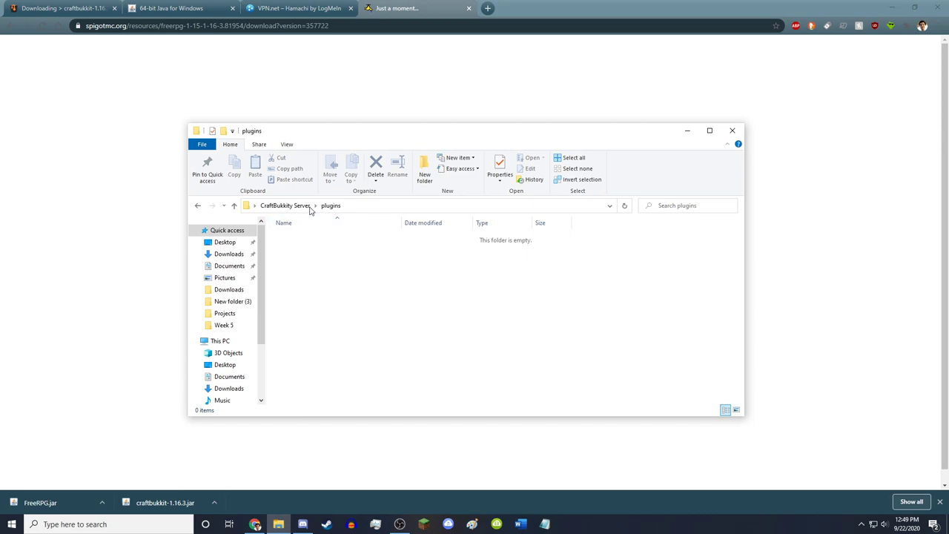
left_click_drag(35, 507, 362, 369)
left_click_drag(392, 288, 393, 290)
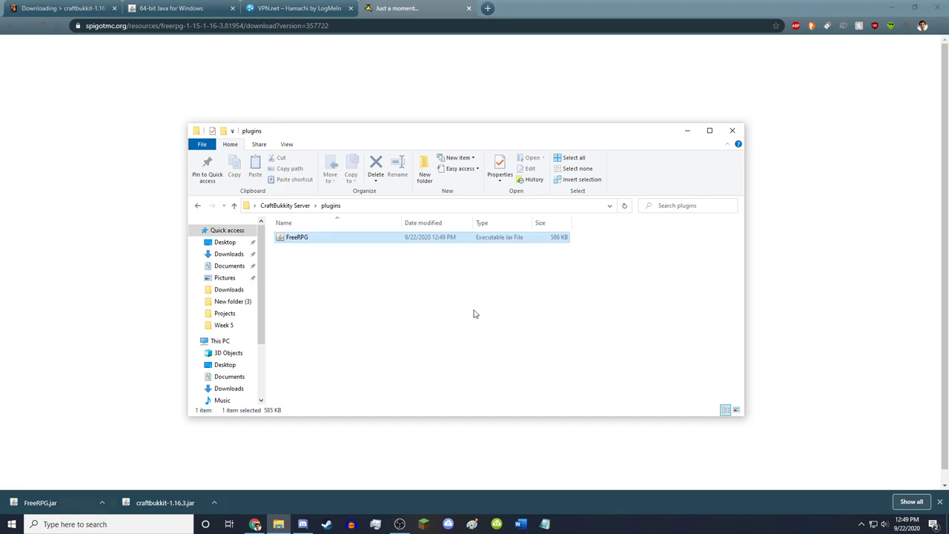
left_click(384, 297)
left_click(286, 205)
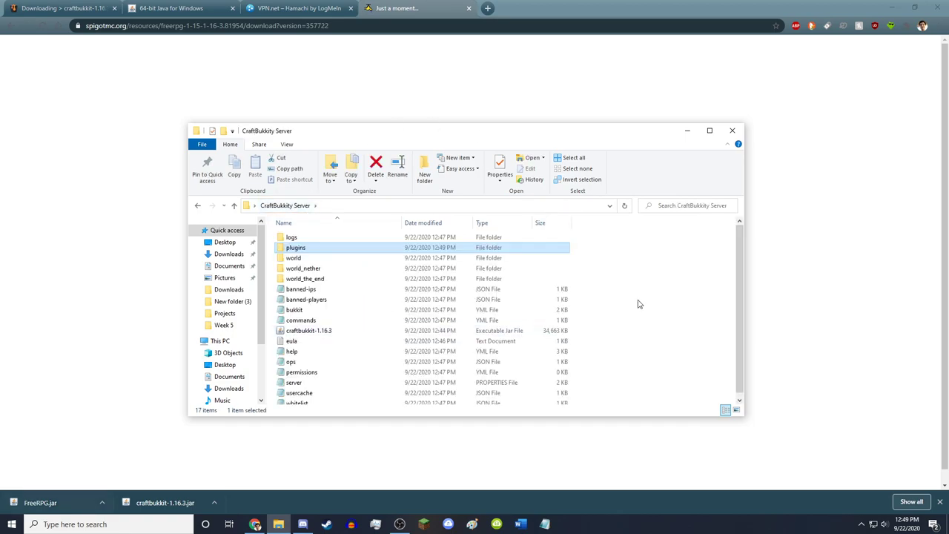
left_click(940, 503)
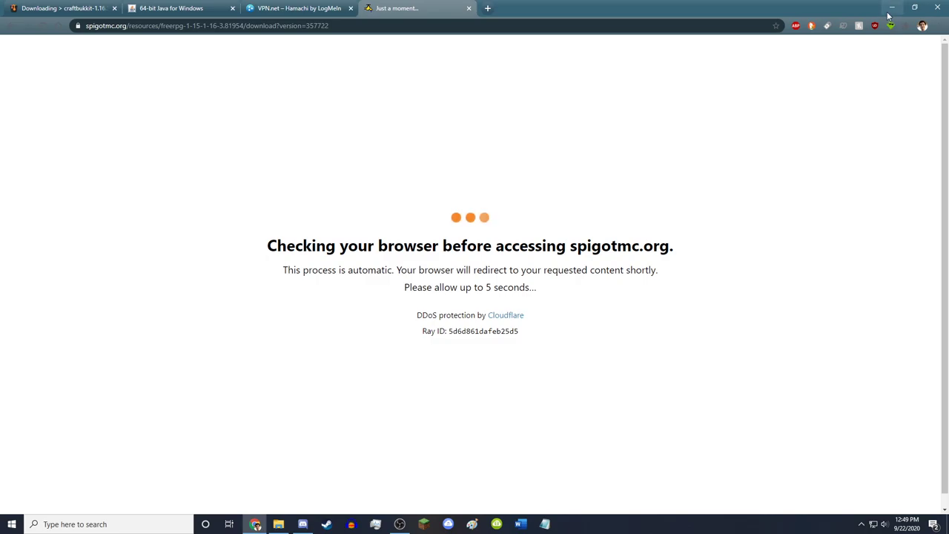